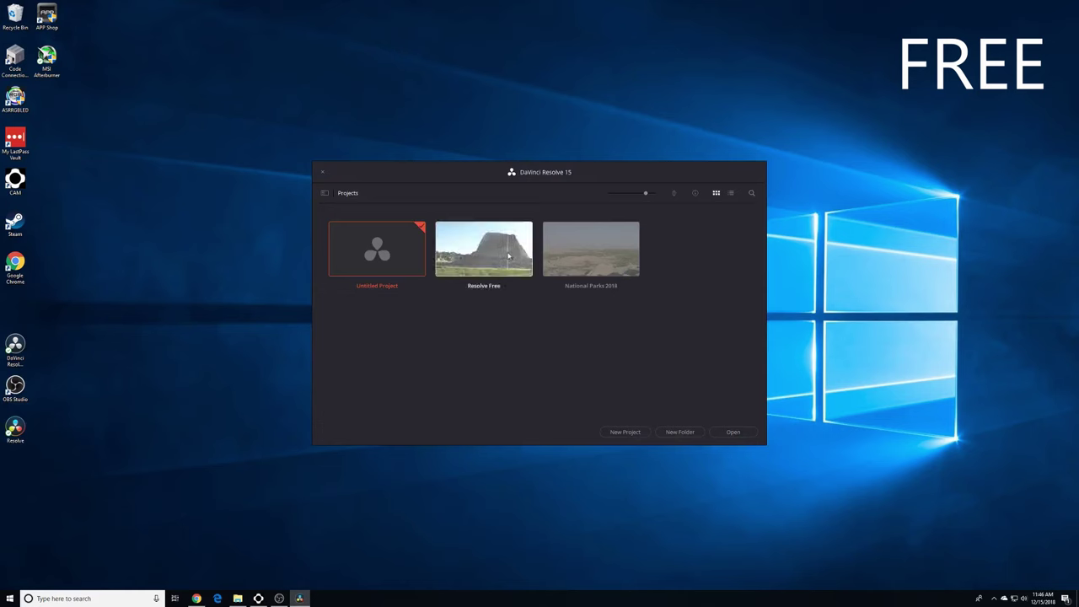
Open the 'Resolve Free' project from the Project Manager.
double_click(509, 256)
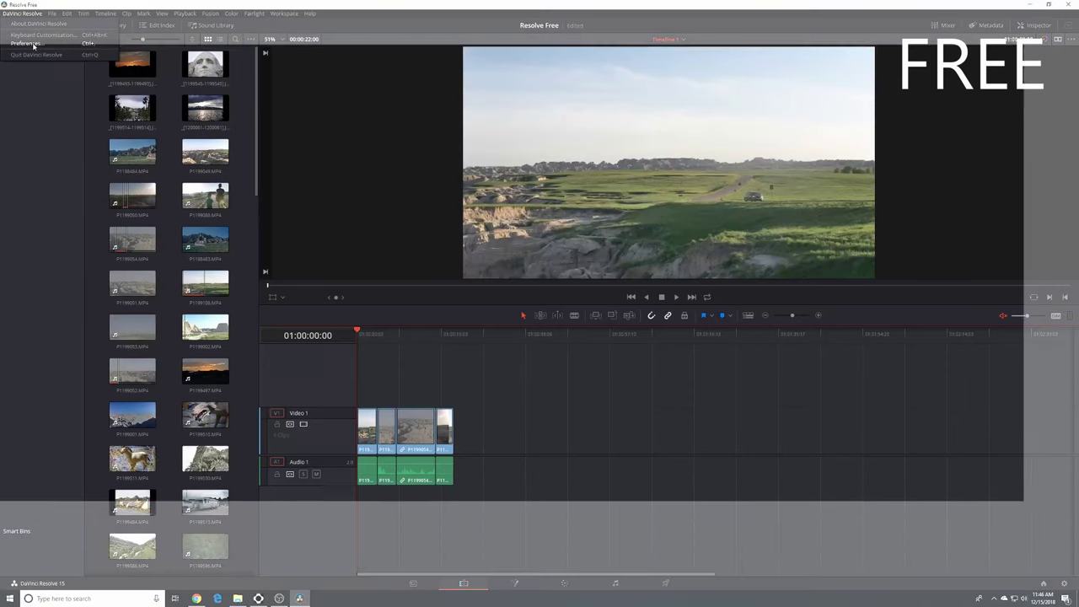
Switch the Memory and GPU preference's GPU selection mode from Manual to Auto and save.
left_click(27, 43)
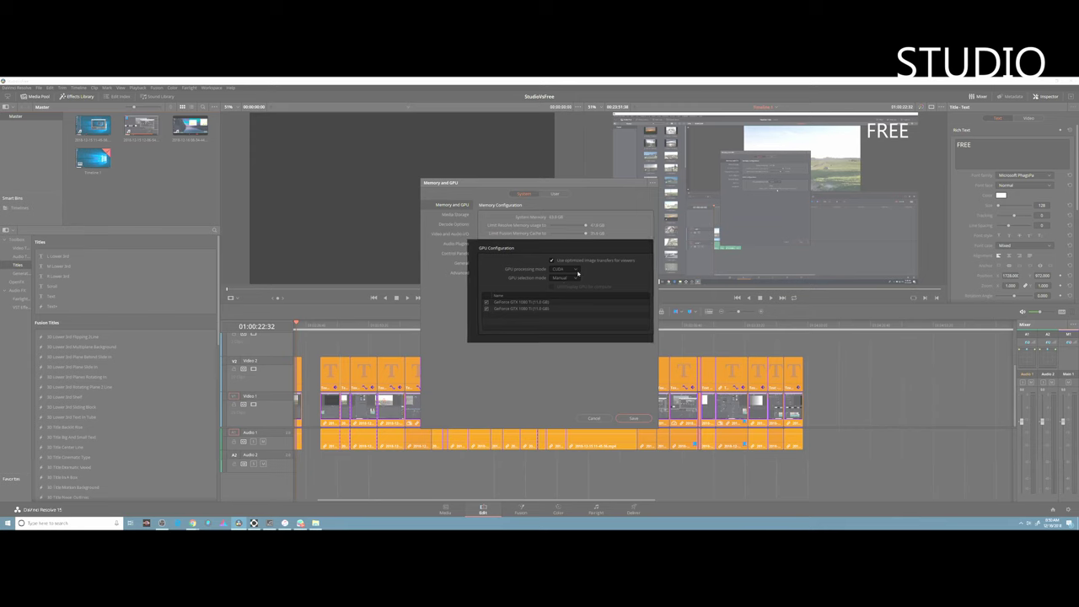
left_click(576, 278)
left_click(575, 286)
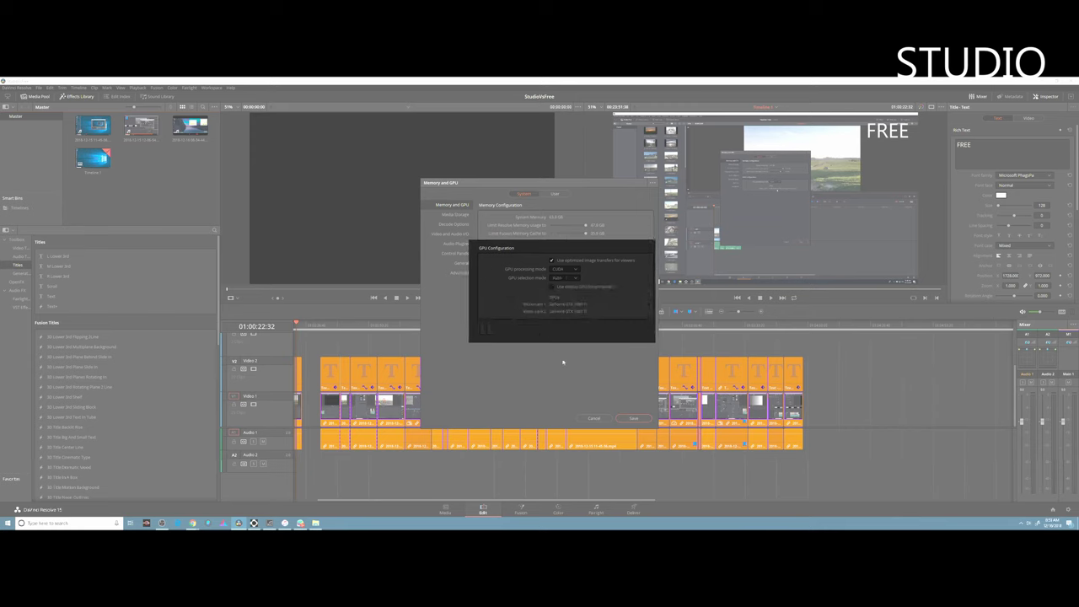
left_click(635, 419)
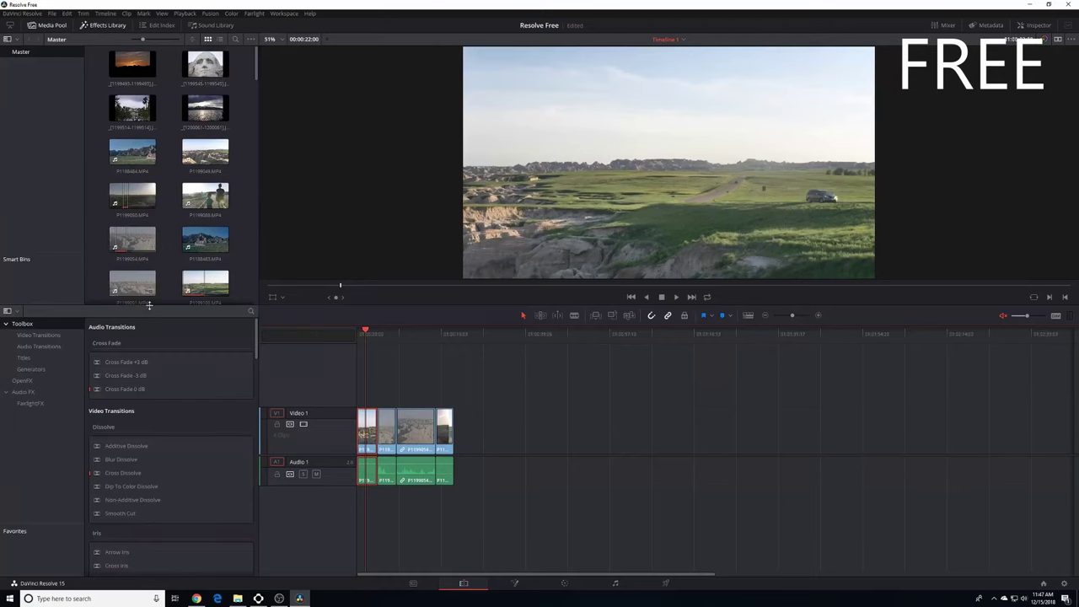
Place the 3D Title Superhero Movie and 3D Title Text Circling Text titles on Video 2 above the clips.
left_click_drag(166, 213, 167, 171)
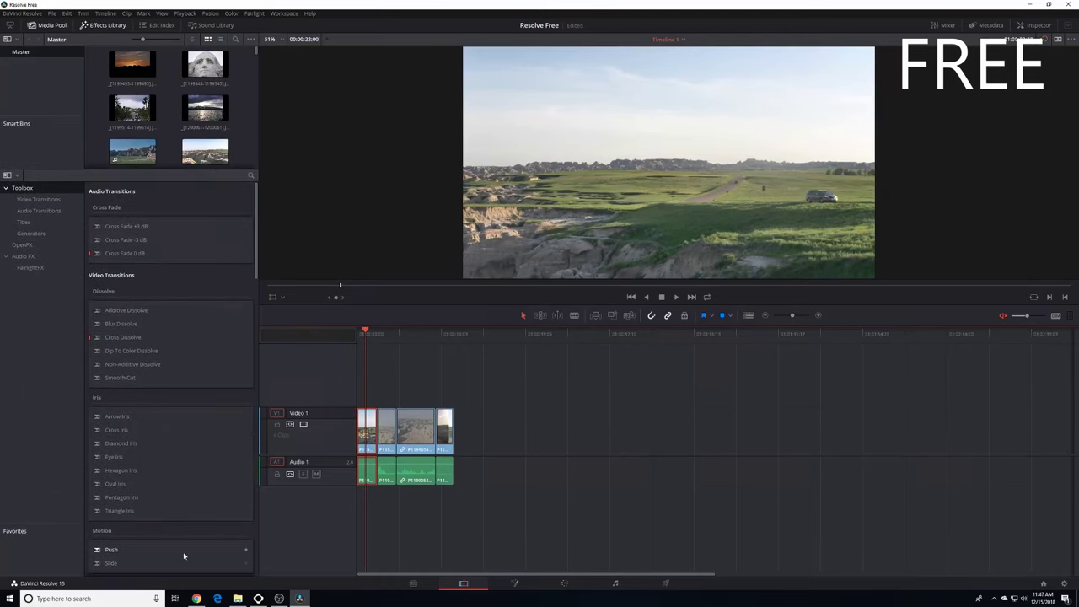
scroll(191, 539, "down", 10)
scroll(196, 527, "down", 5)
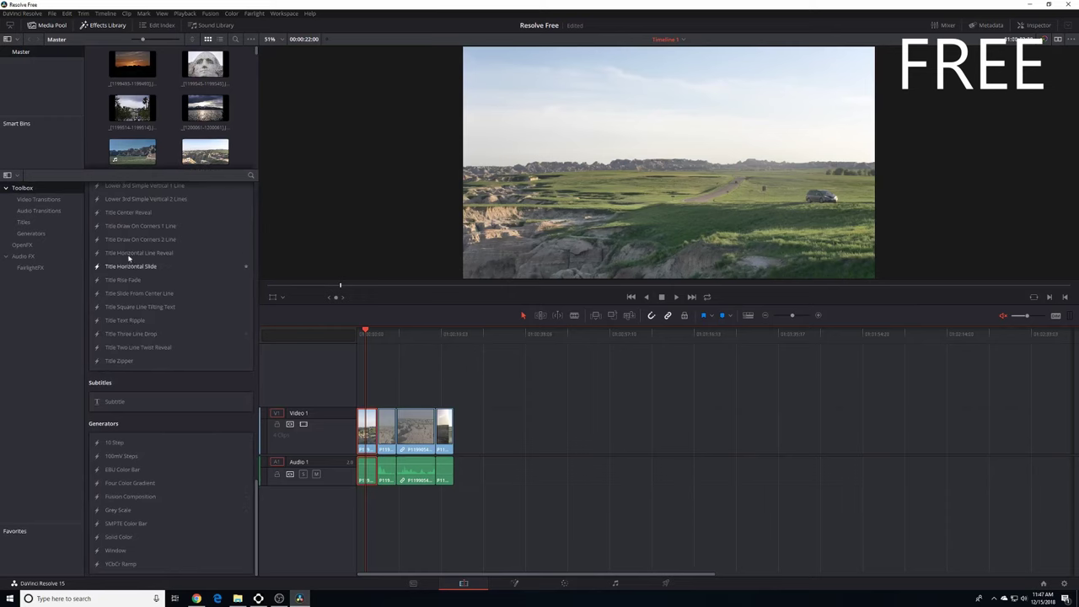
left_click_drag(135, 225, 358, 393)
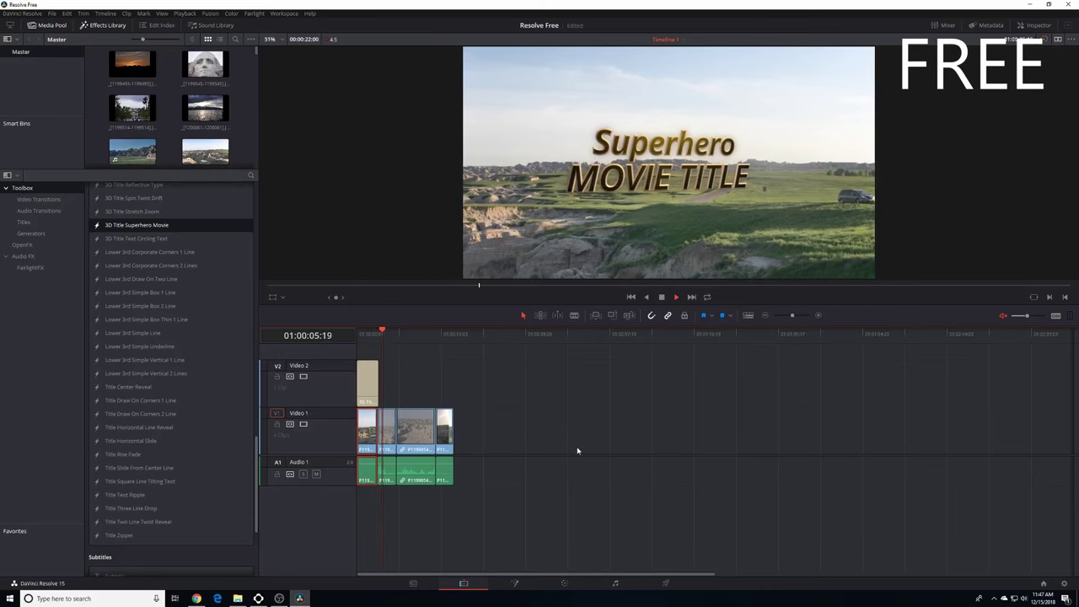
left_click_drag(152, 239, 422, 392)
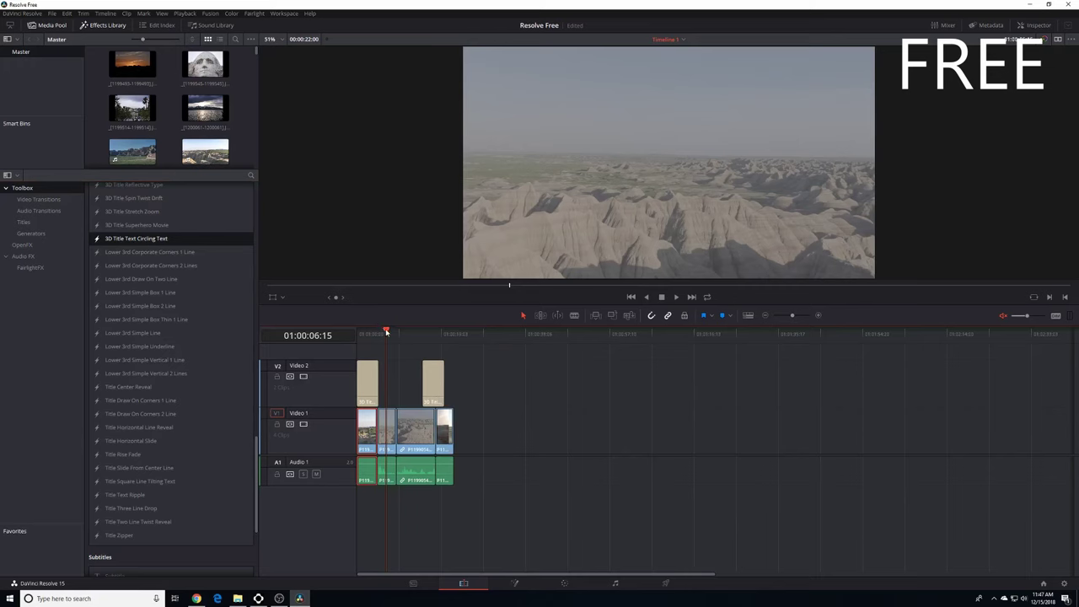
left_click_drag(386, 330, 413, 332)
left_click(435, 333)
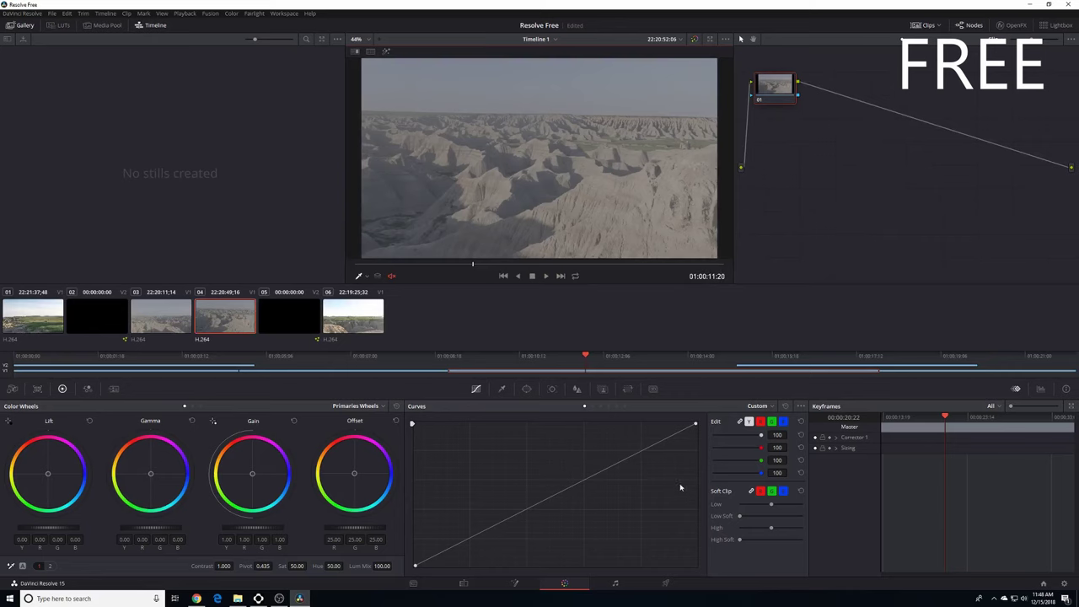
Adjust the curve's highlights and shadows and raise the contrast slightly on the clip.
left_click_drag(696, 423, 696, 440)
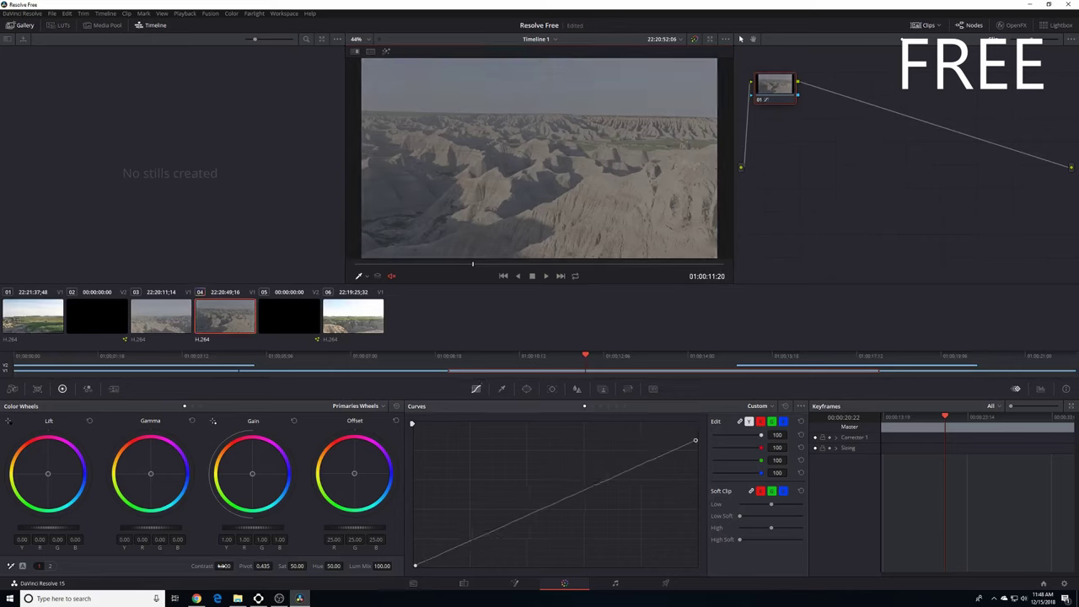
left_click_drag(224, 566, 236, 565)
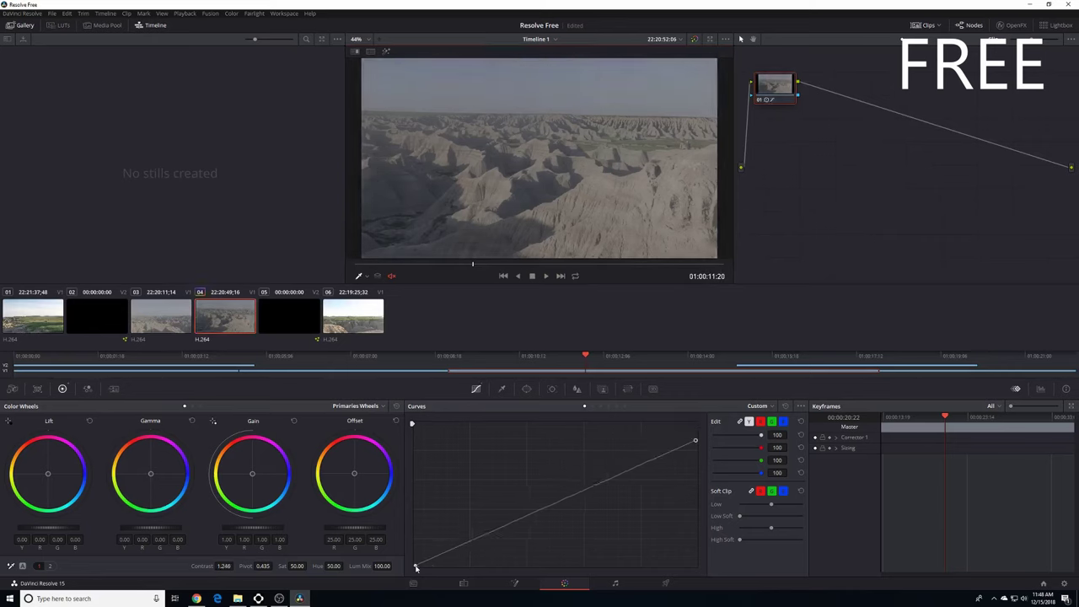
left_click_drag(416, 566, 414, 556)
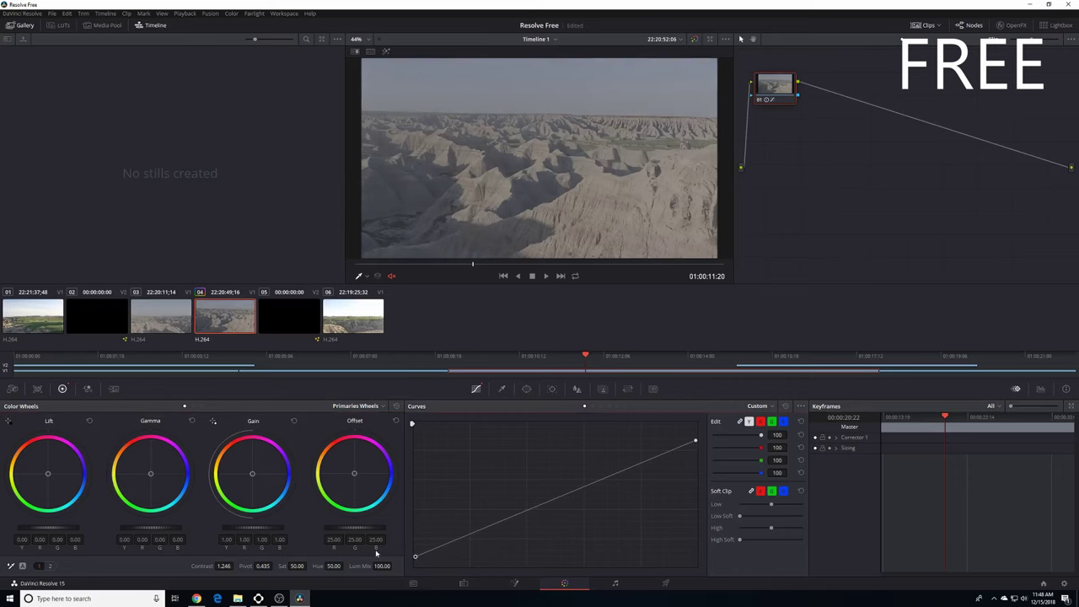
Try applying the Studio-only Dehaze effect from OpenFX and decline the limitation notice.
left_click(1012, 25)
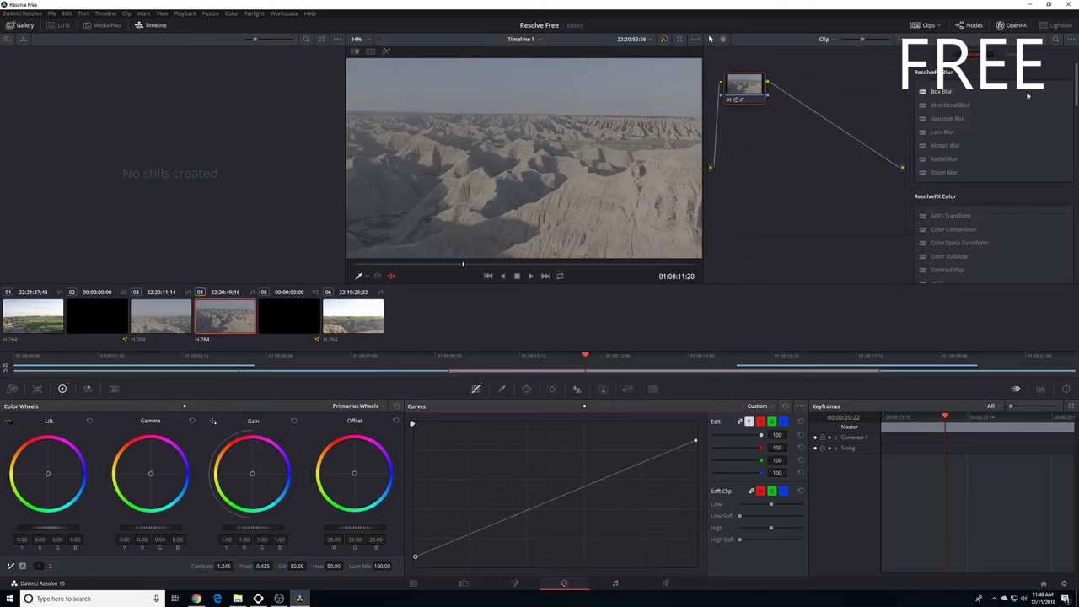
left_click_drag(1076, 95, 1076, 125)
left_click_drag(940, 150, 759, 93)
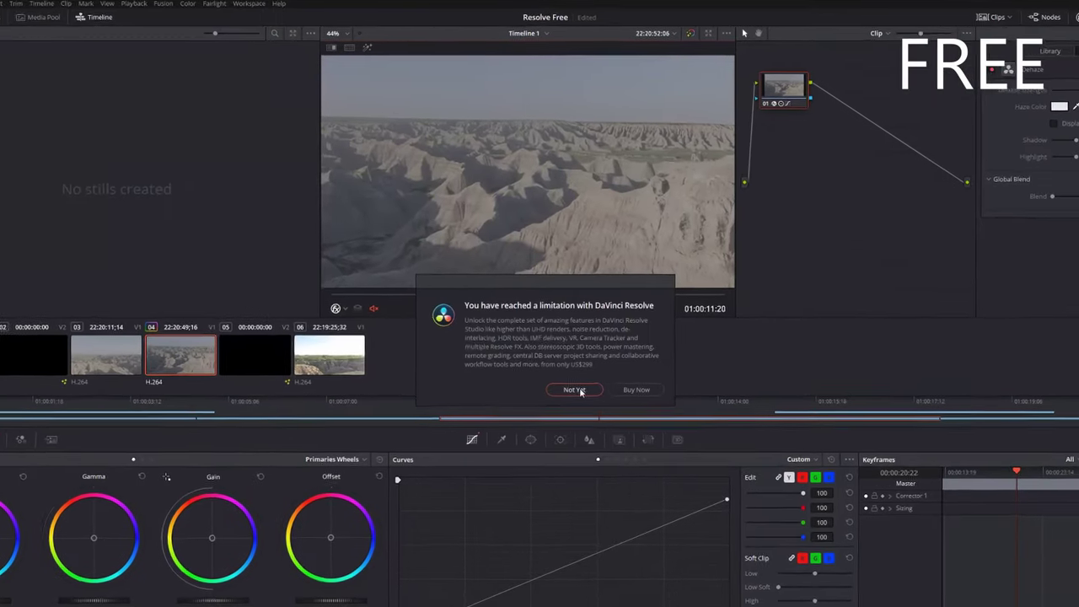
left_click(662, 477)
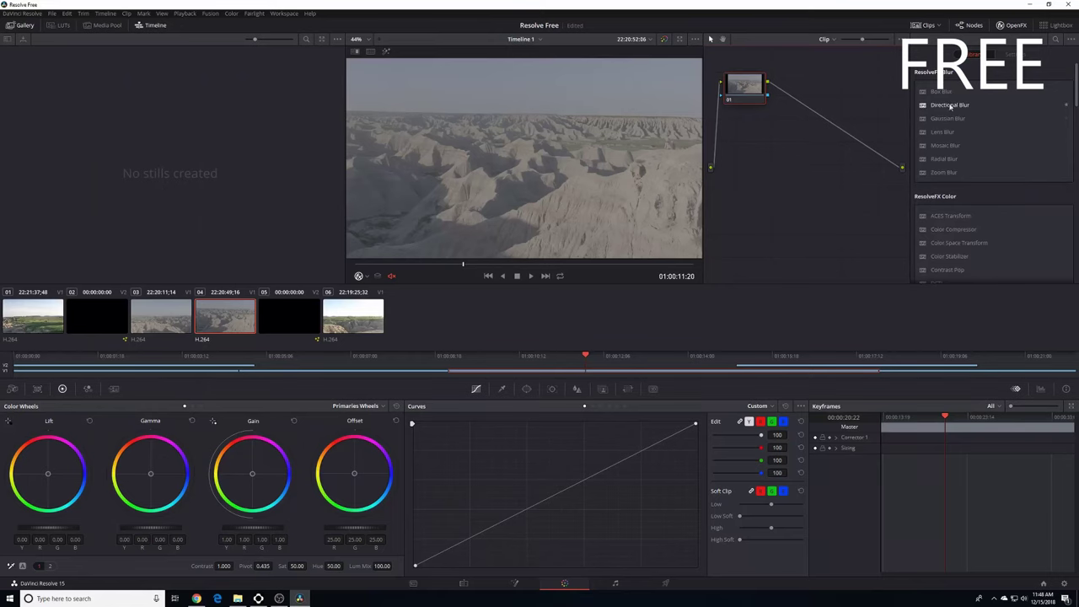
Try Box Blur and Zoom Blur on node 01, removing each afterwards.
left_click_drag(940, 91, 745, 87)
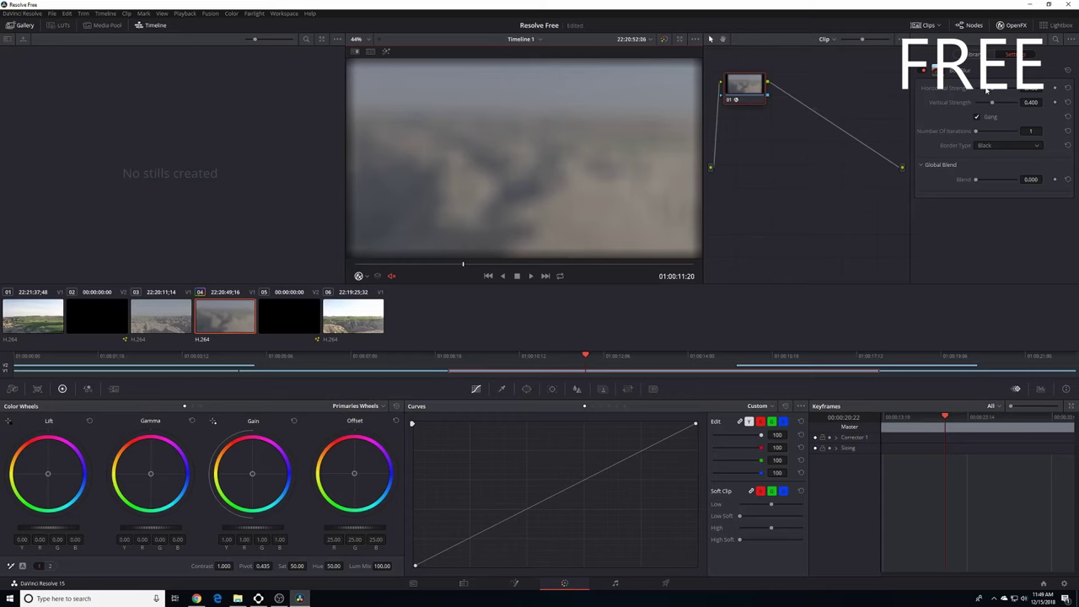
key("ctrl+z")
left_click(973, 54)
left_click_drag(943, 172, 745, 87)
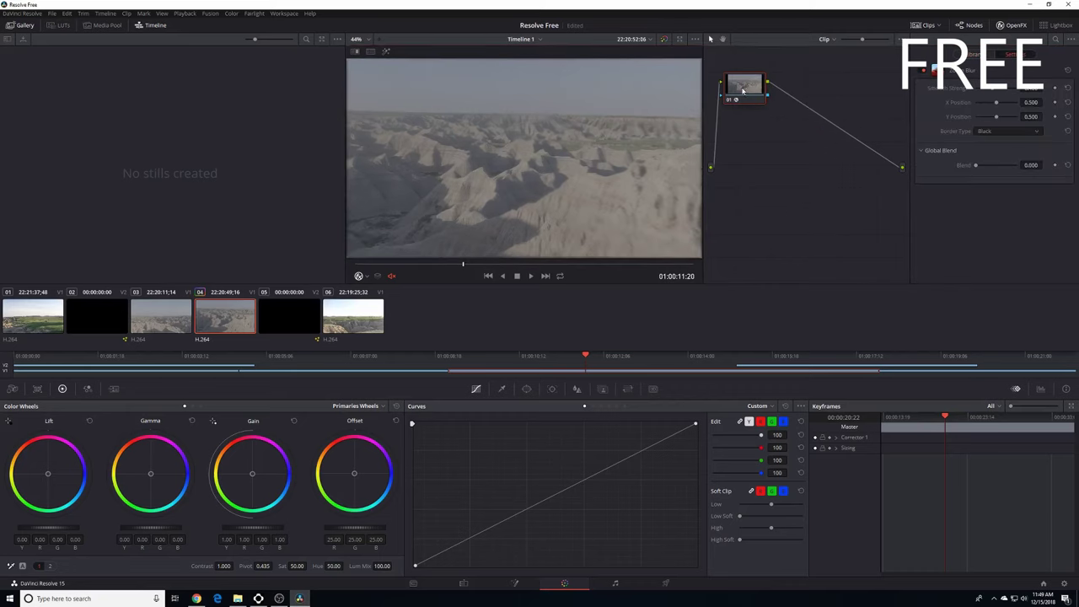
right_click(743, 88)
left_click(776, 194)
Try Color Stabilizer and Aperture Diffraction on node 01, then remove Aperture Diffraction.
scroll(981, 221, "down", 3)
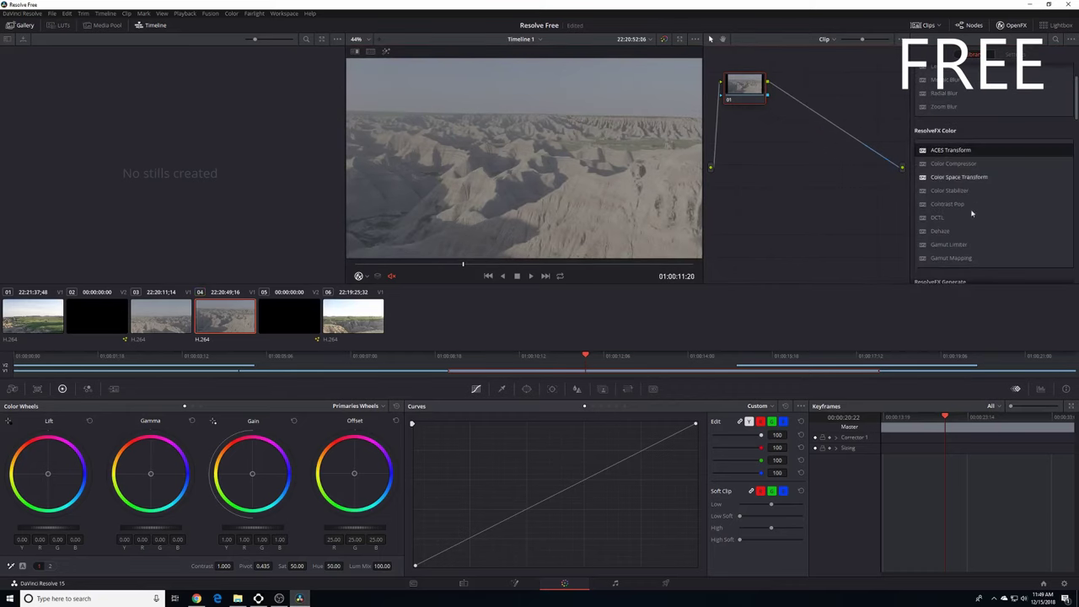
scroll(969, 202, "down", 1)
left_click_drag(947, 160, 739, 90)
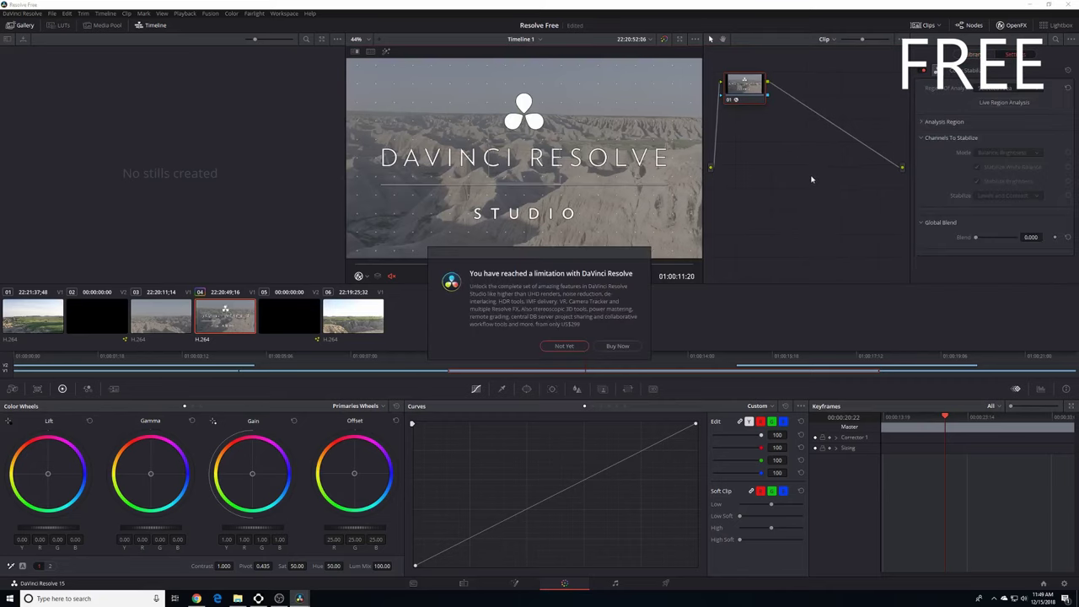
left_click(562, 347)
scroll(958, 216, "down", 1)
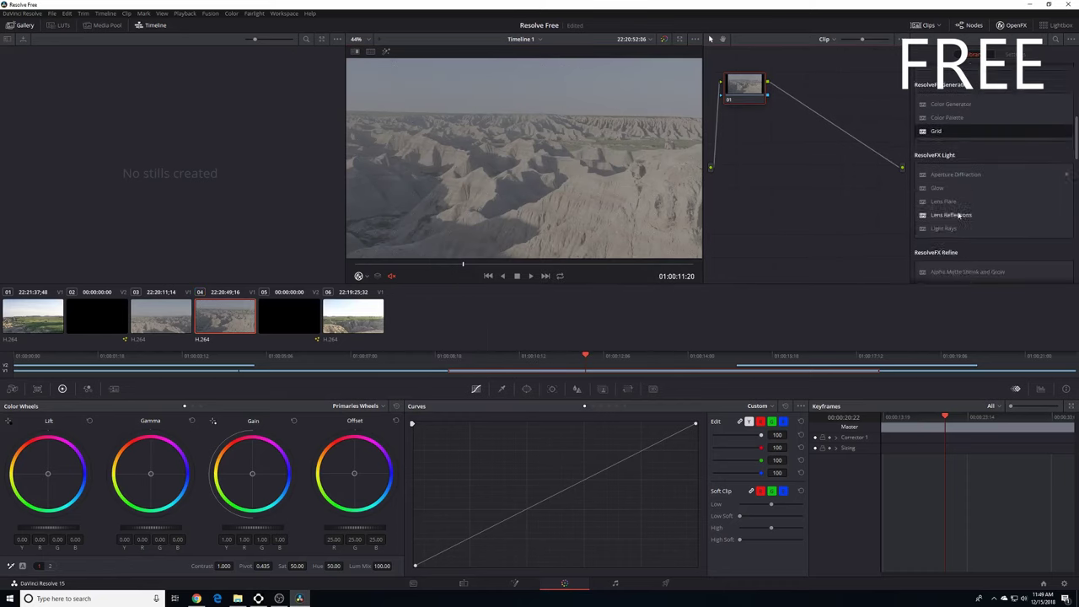
left_click_drag(955, 174, 754, 100)
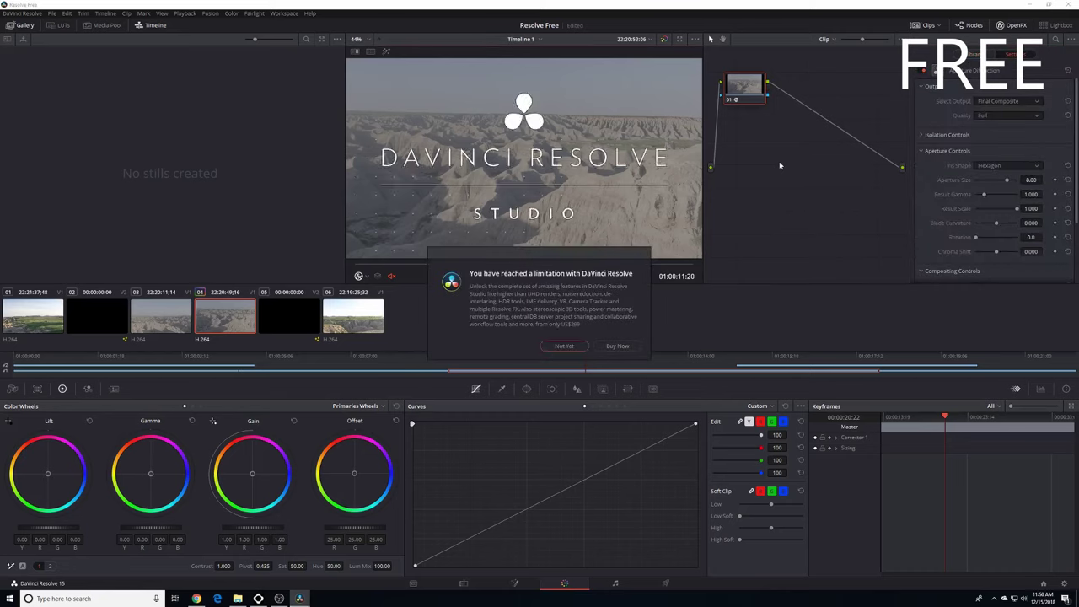
left_click(563, 345)
right_click(757, 88)
left_click(772, 94)
Apply the Beauty effect to node 01 and dismiss the Studio limitation notice.
scroll(986, 213, "down", 4)
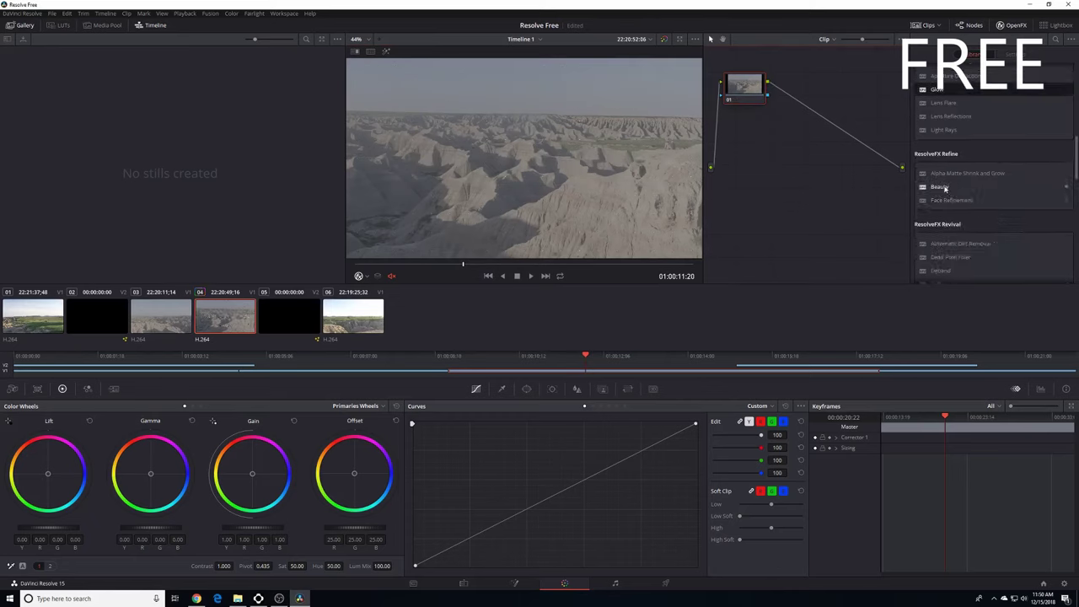
left_click_drag(942, 189, 754, 90)
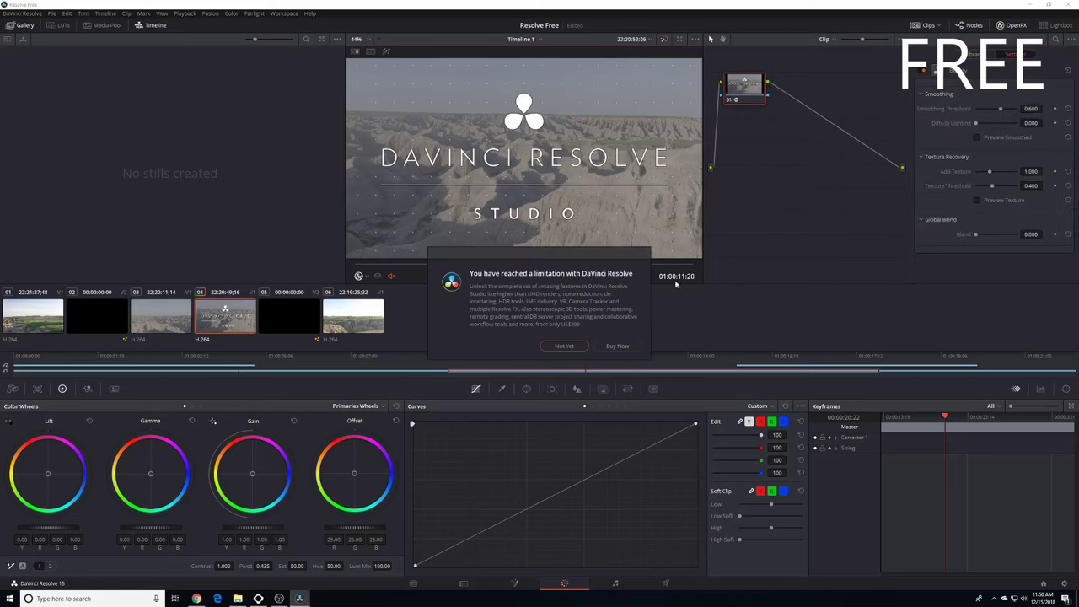
left_click(564, 346)
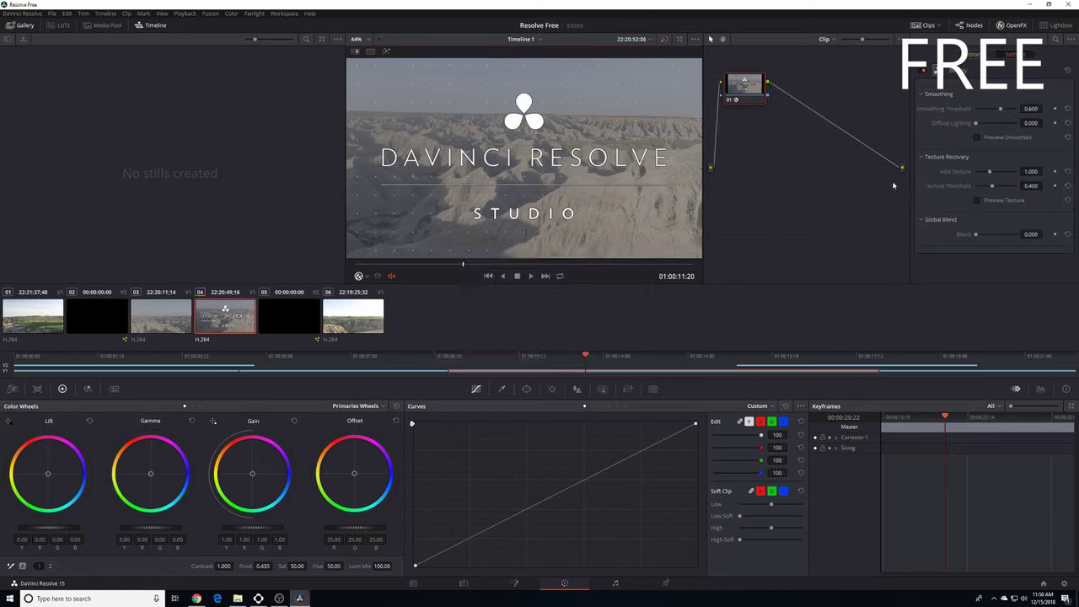
Reset node 01's grade and set temporal noise reduction to 2 frames, threshold 26.5.
right_click(743, 83)
left_click(771, 159)
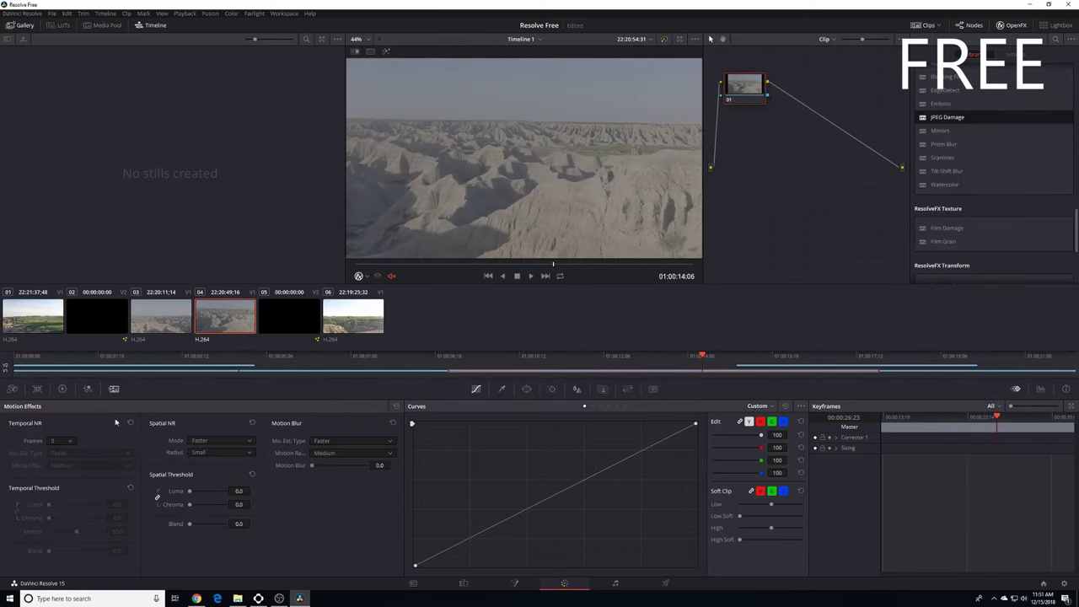
left_click(66, 440)
left_click(59, 475)
mouse_move(48, 506)
left_mouse_down()
mouse_move(91, 505)
mouse_move(63, 509)
left_mouse_up()
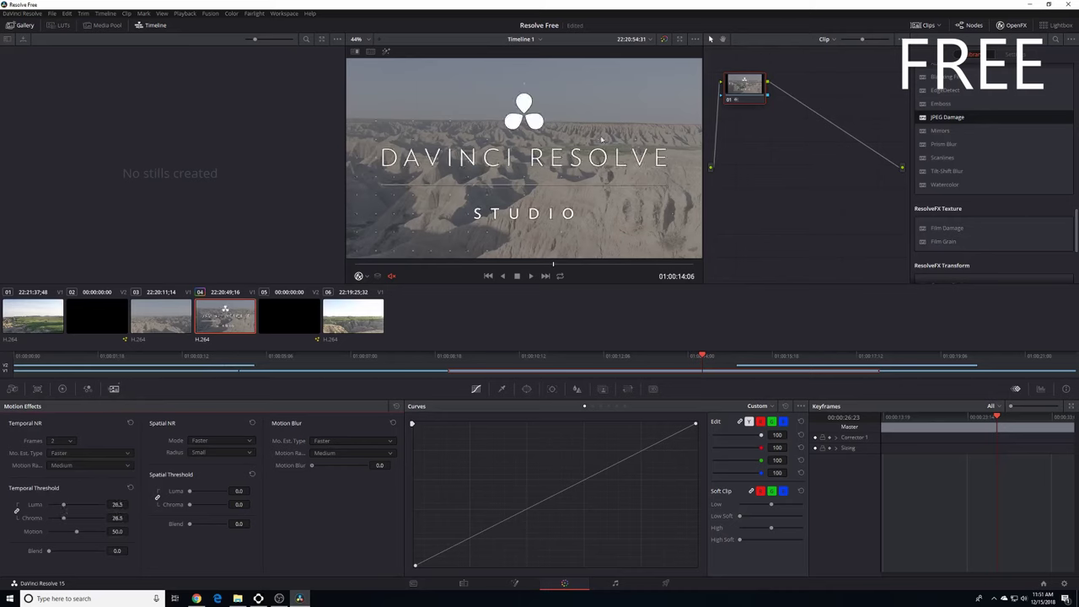
Set spatial noise reduction to Better mode with threshold 1.1 and dismiss the Studio notice.
left_click(202, 444)
left_click(205, 473)
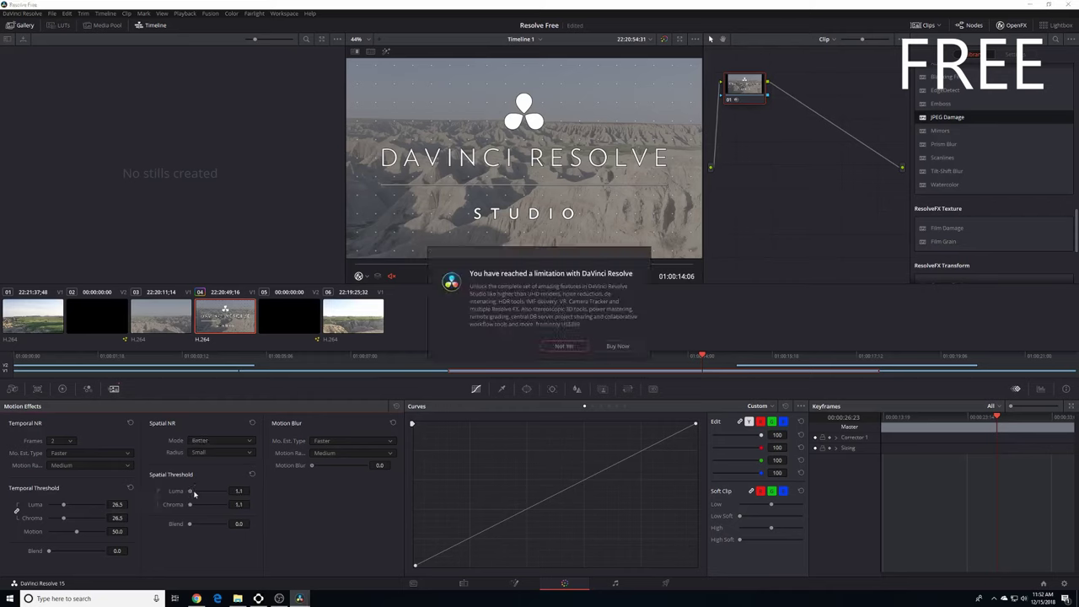
left_click_drag(190, 494, 202, 495)
left_click(563, 345)
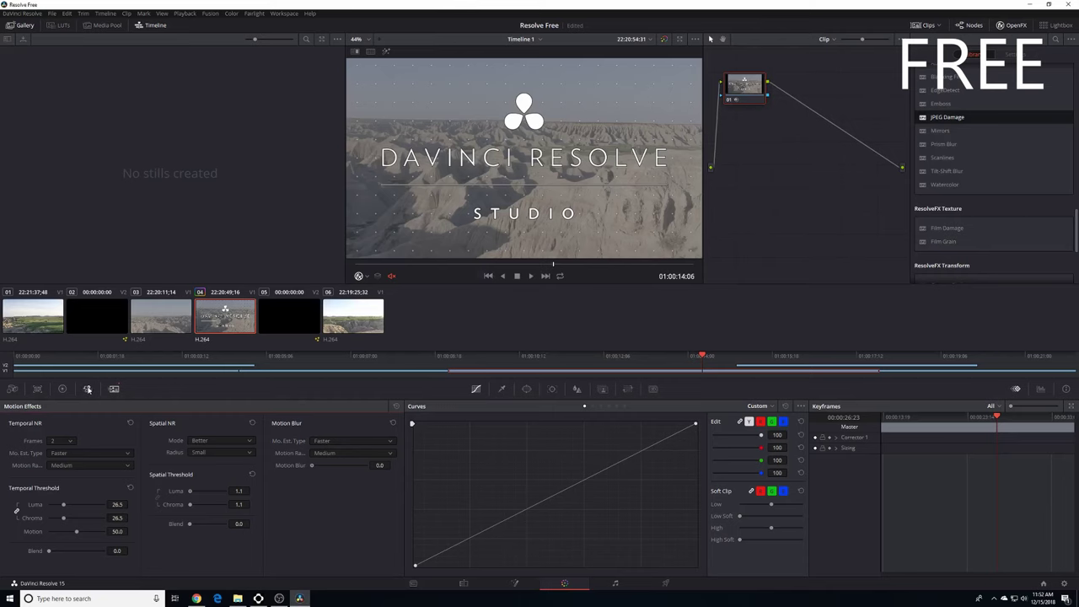
Match the clip's colors to the ColorChecker chart with Rec.709 source gamma.
left_click(88, 389)
left_click(63, 389)
left_click(38, 389)
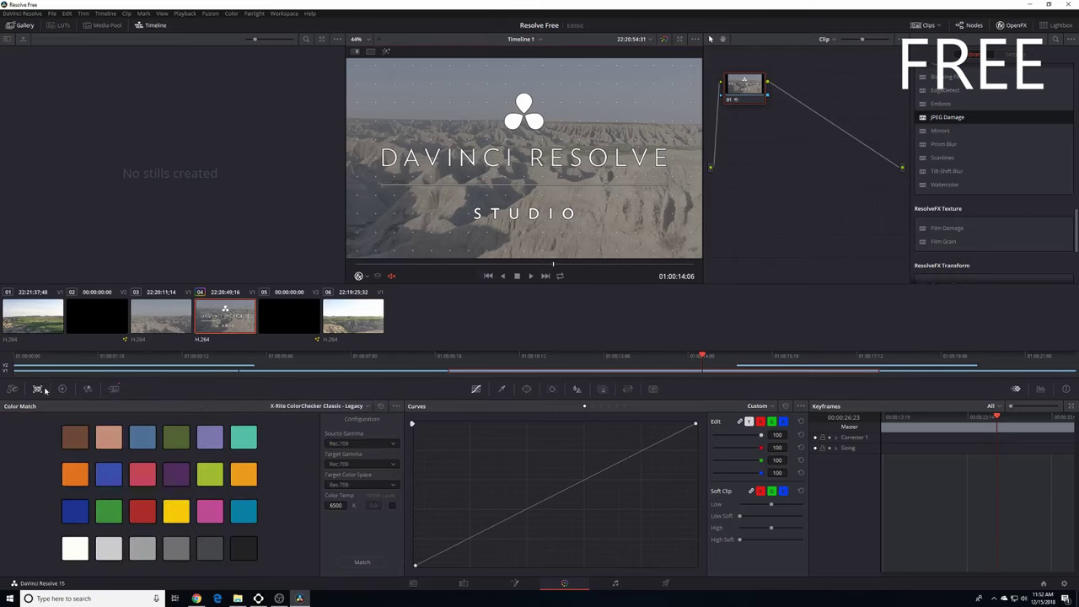
left_click(392, 445)
left_click(392, 445)
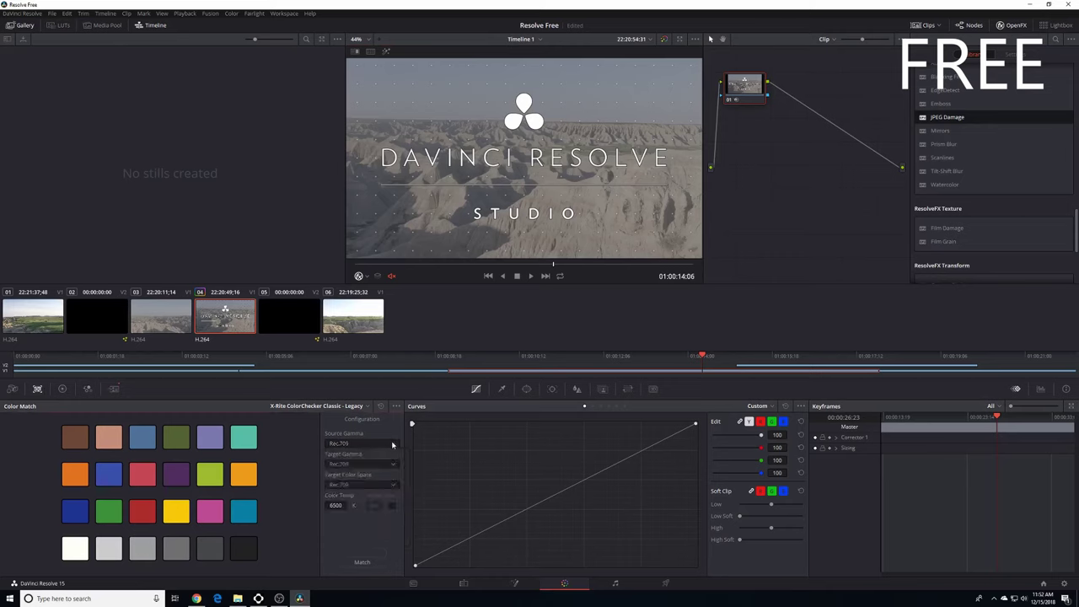
left_click(362, 561)
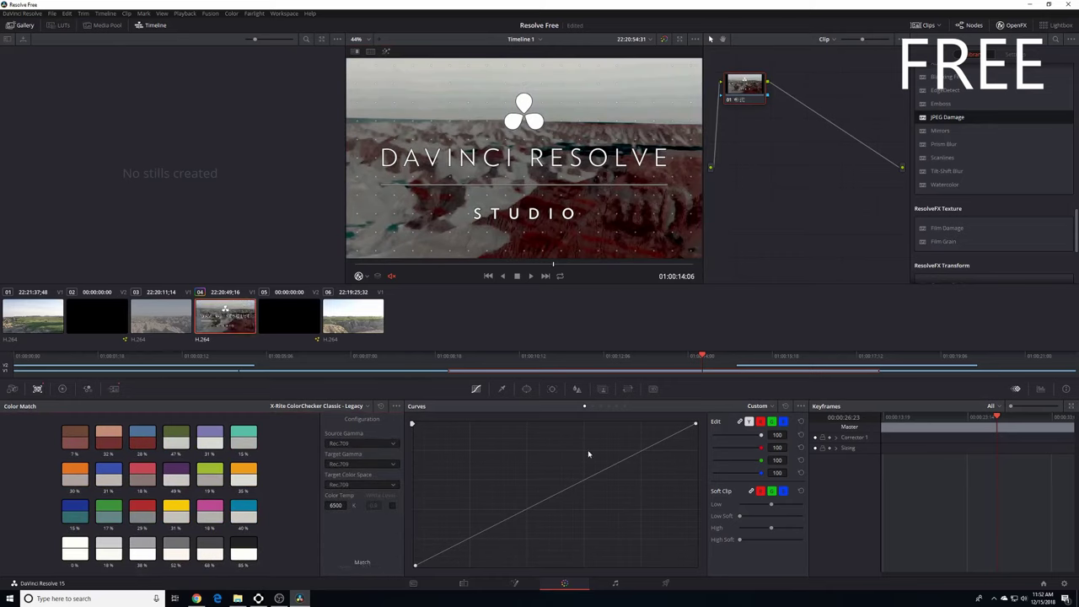
Reset the node grade, repeat and reset the match, then start stabilizing clip 04.
right_click(747, 91)
left_click(759, 95)
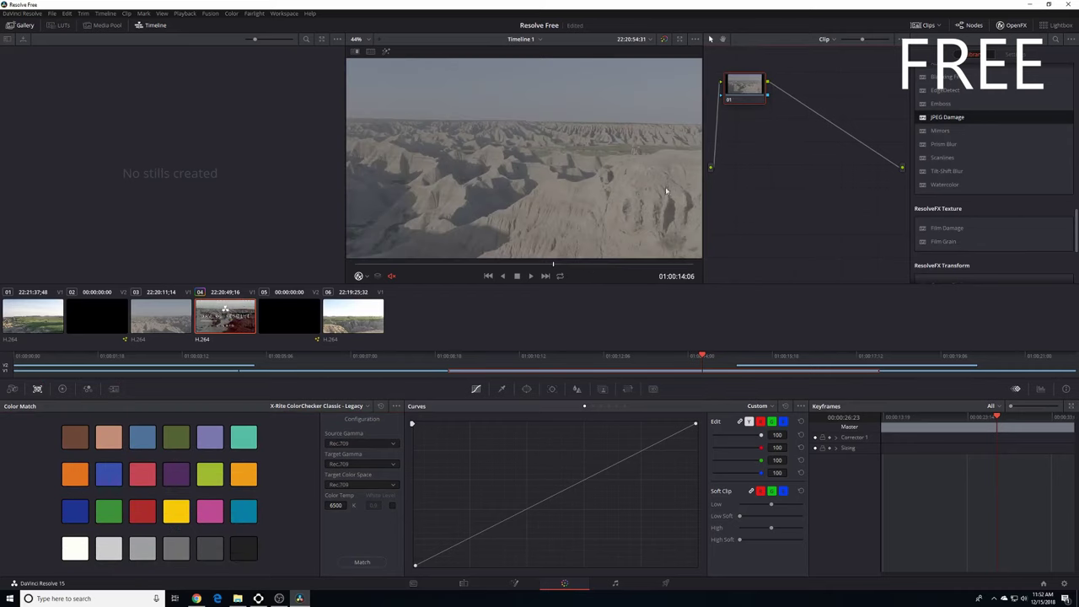
left_click(362, 561)
right_click(747, 95)
left_click(759, 99)
left_click(773, 423)
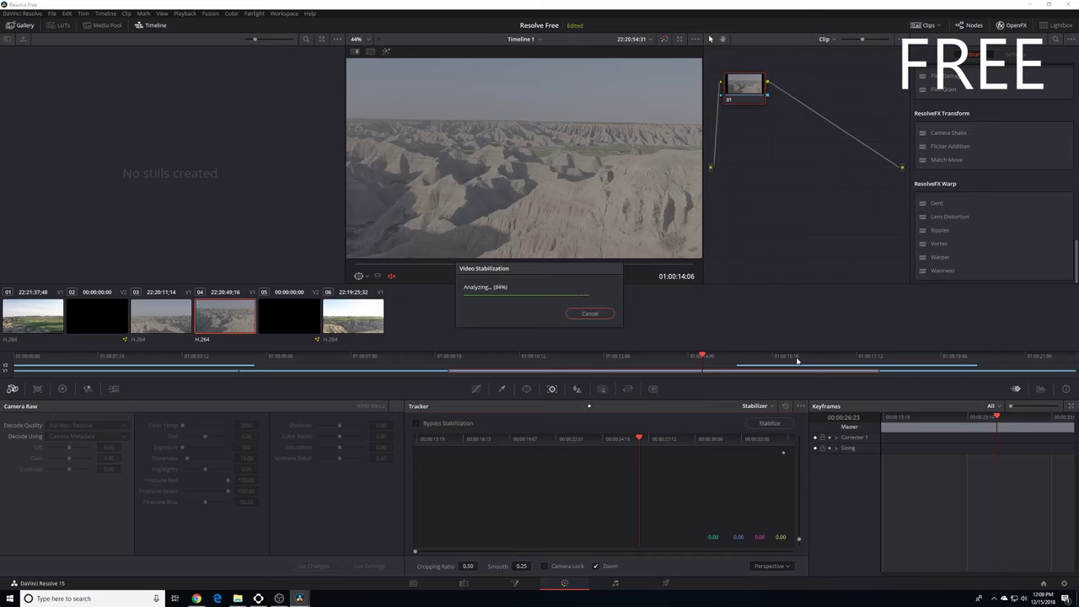
On clip 03, track a circle window placed over the title forward in Window mode.
left_click(160, 316)
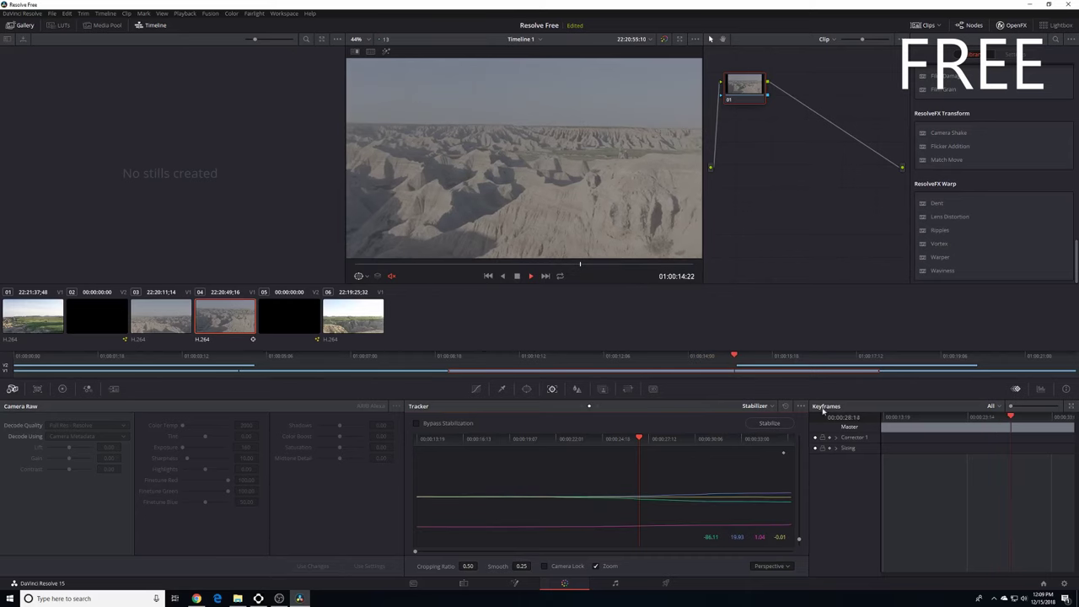
left_click(755, 405)
left_click(756, 419)
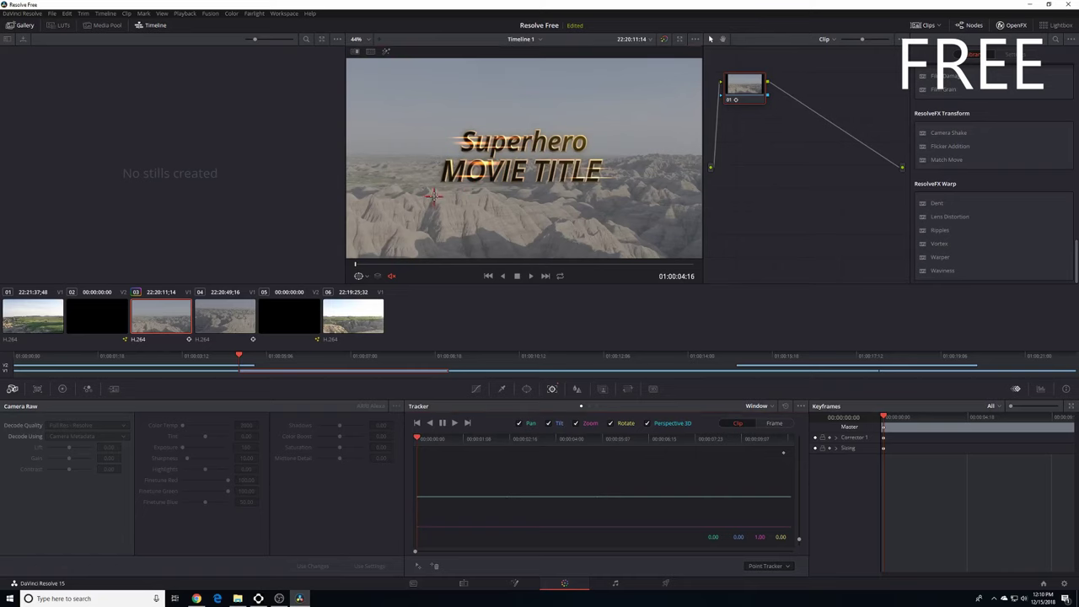
left_click(527, 389)
left_click_drag(641, 132, 580, 138)
left_click(552, 388)
left_click(454, 422)
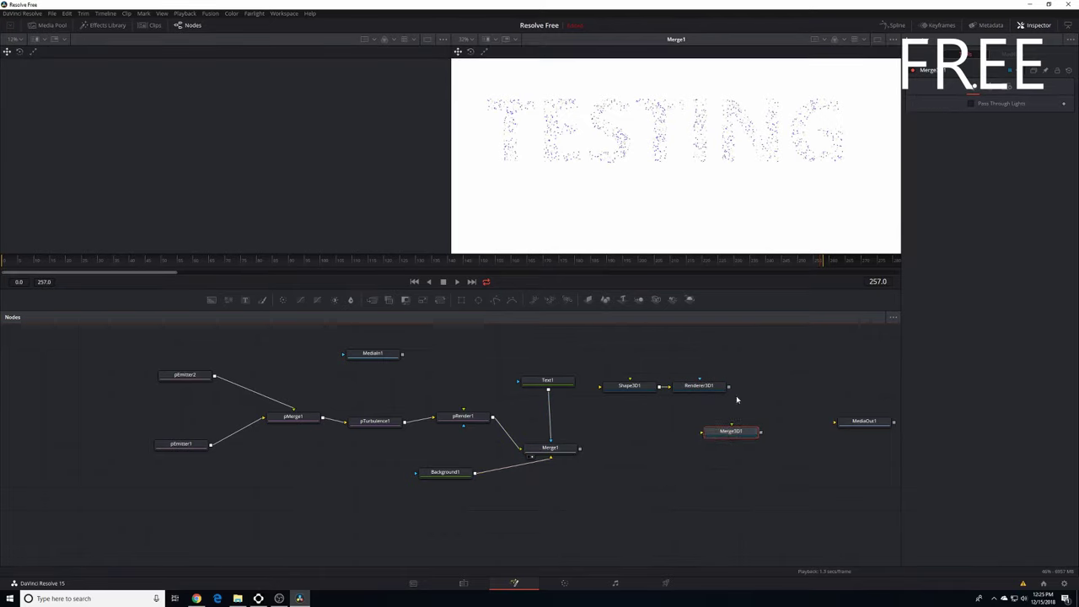
Preview the Renderer3D output and cube in Fusion, then play the timeline on the Edit page.
left_click(699, 385)
left_click(629, 385)
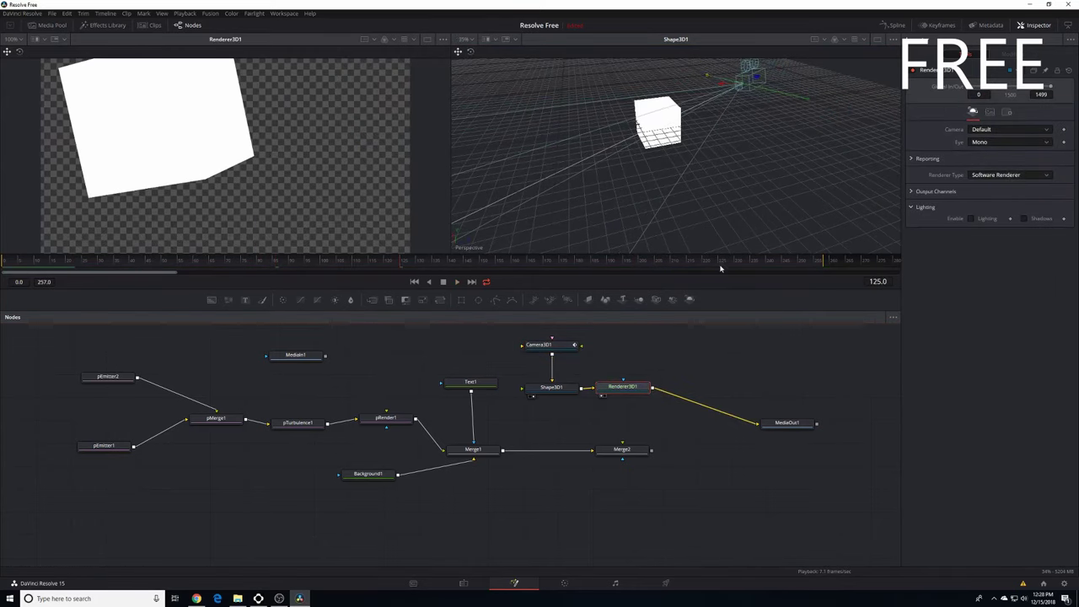
key("shift+4")
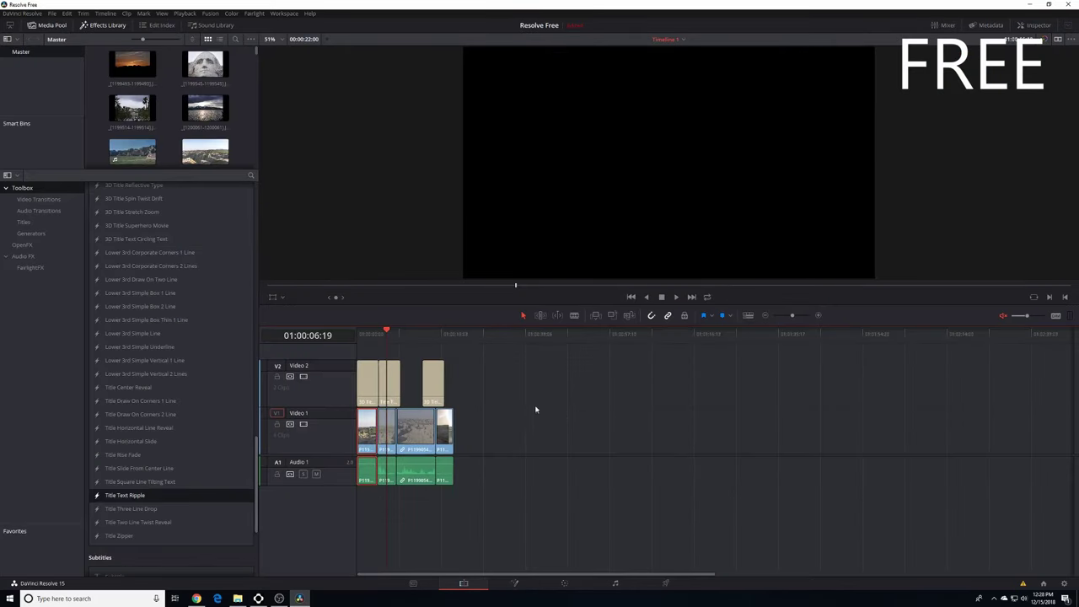
key("space")
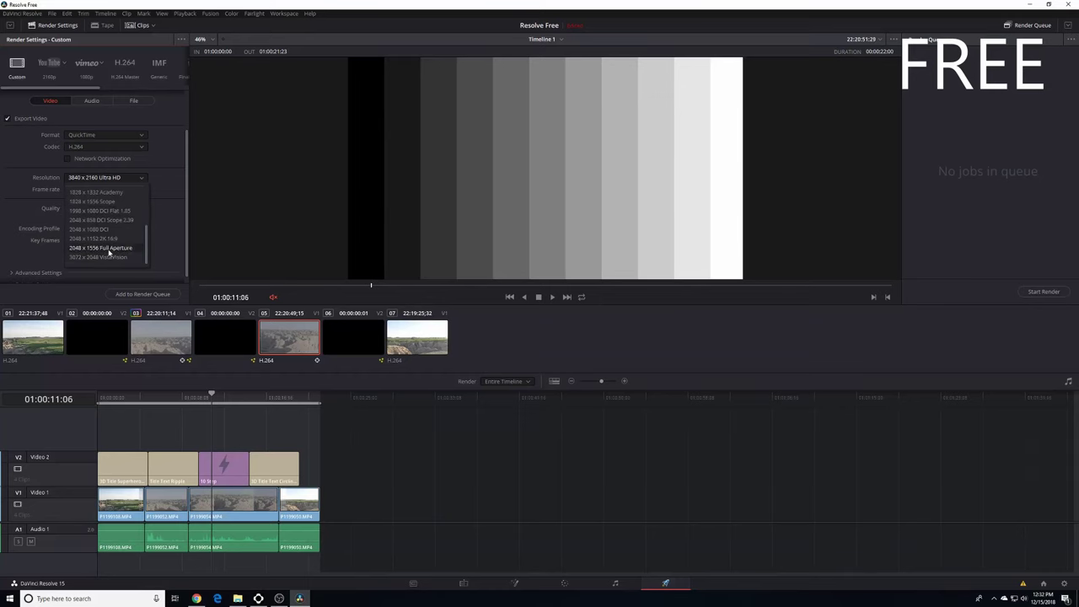
Add the timeline to the render queue as Job 1 and browse the offered export resolutions.
left_click(114, 249)
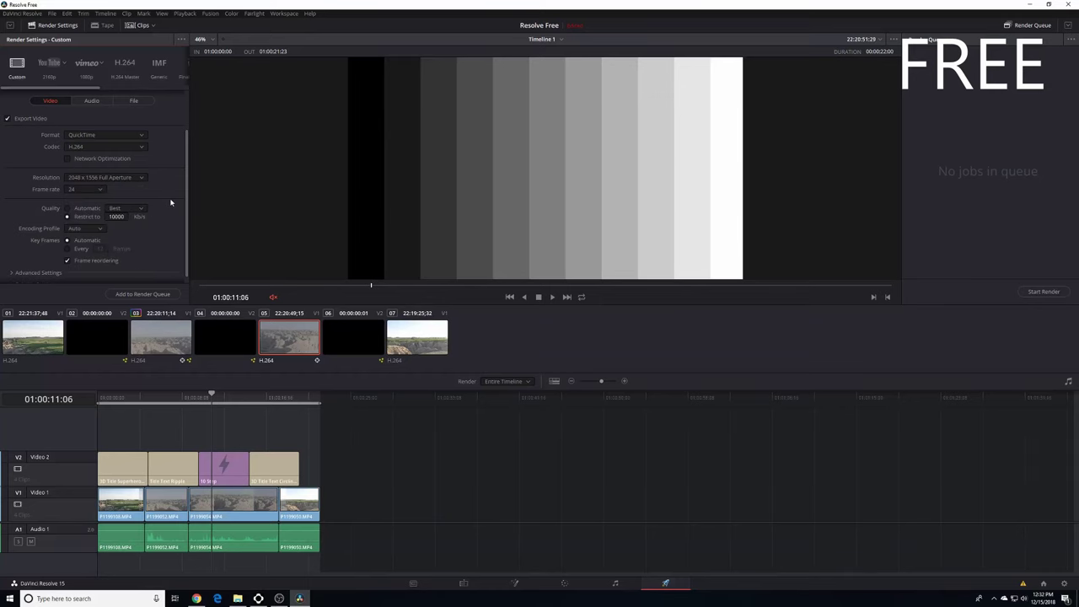
left_click(140, 294)
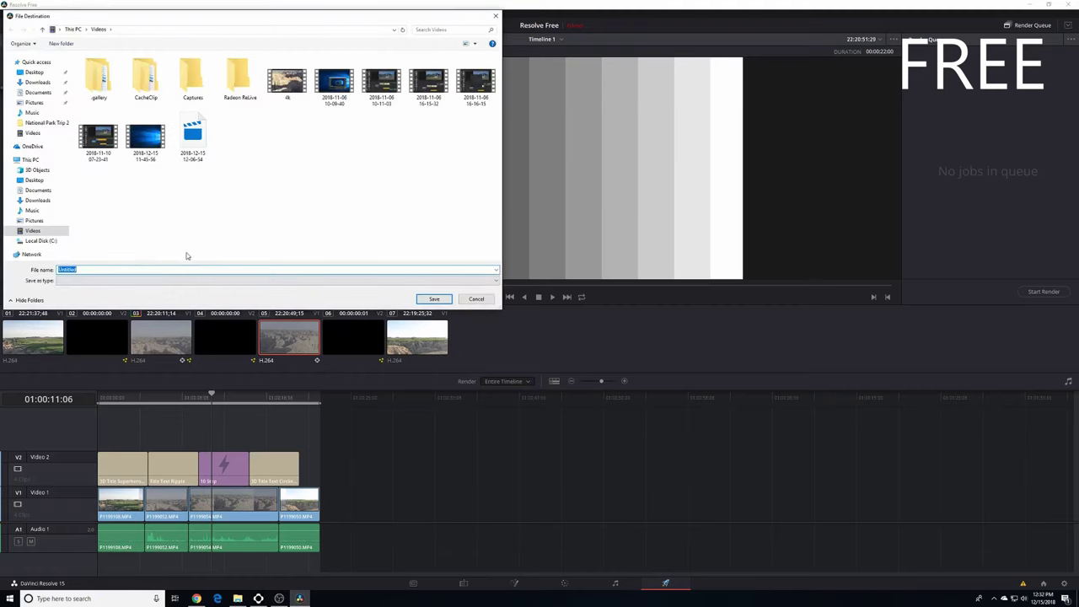
left_click(433, 299)
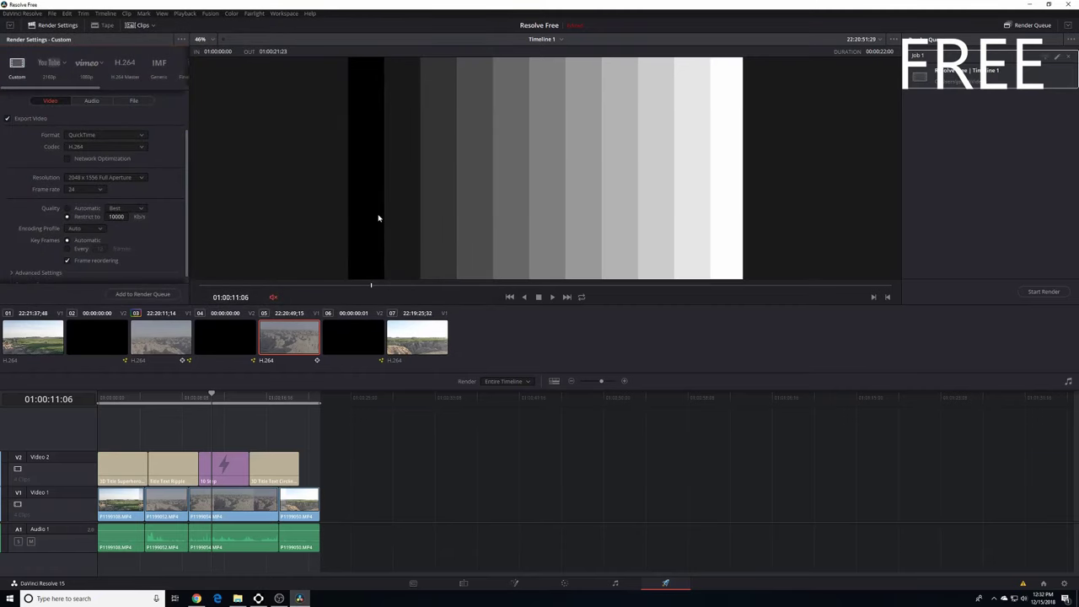
left_click(141, 177)
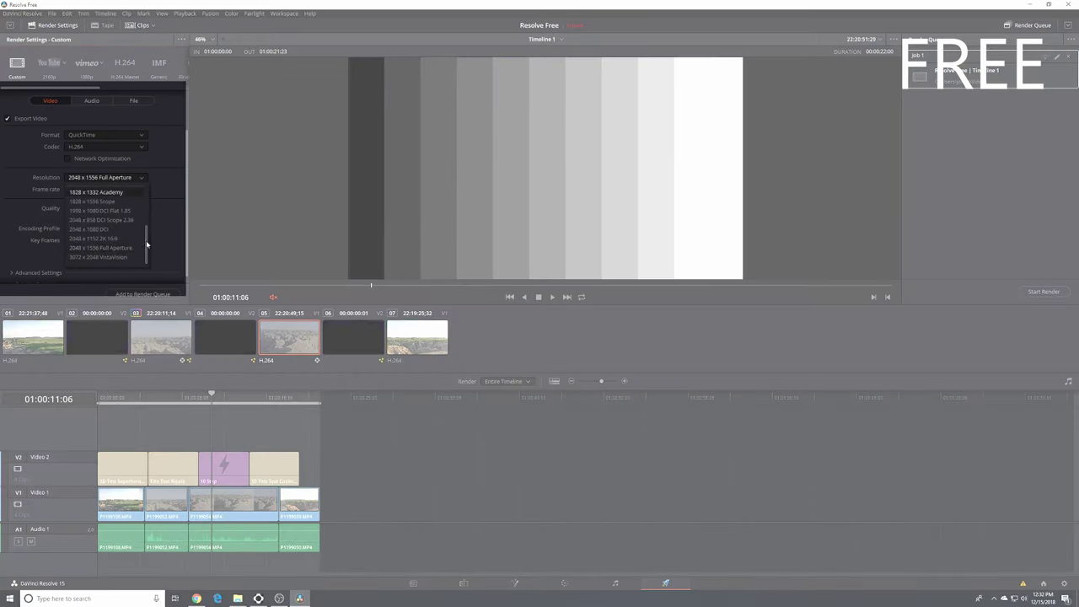
left_click_drag(147, 241, 156, 209)
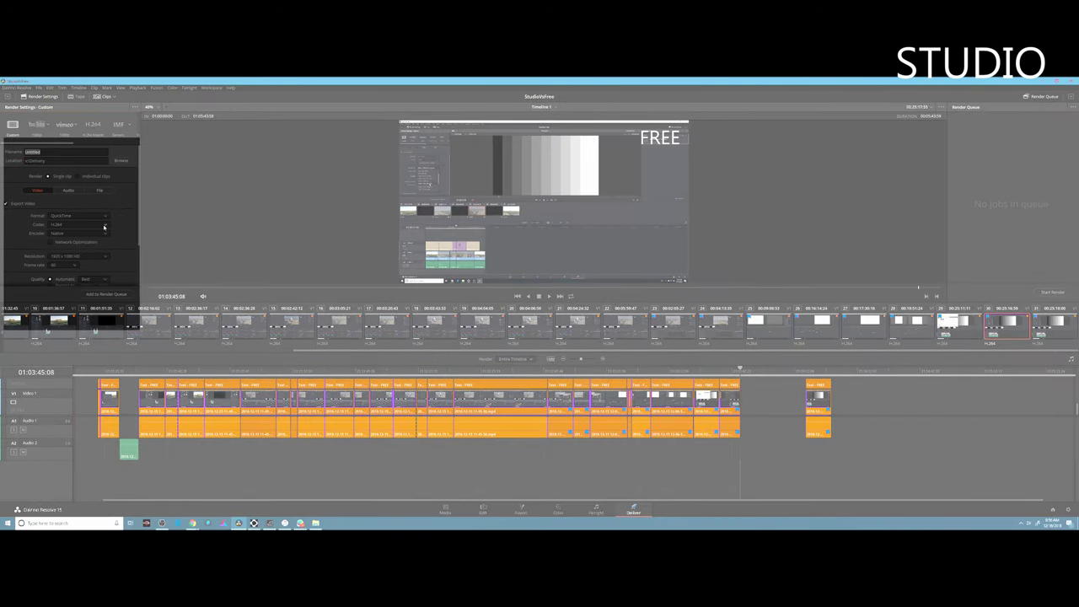
In Studio, review the codec, resolution and encoder lists, keeping H.264, 1920x1080 HD and Native.
left_click(107, 226)
left_click(110, 229)
scroll(105, 221, "down", 2)
left_click(105, 221)
scroll(111, 267, "down", 3)
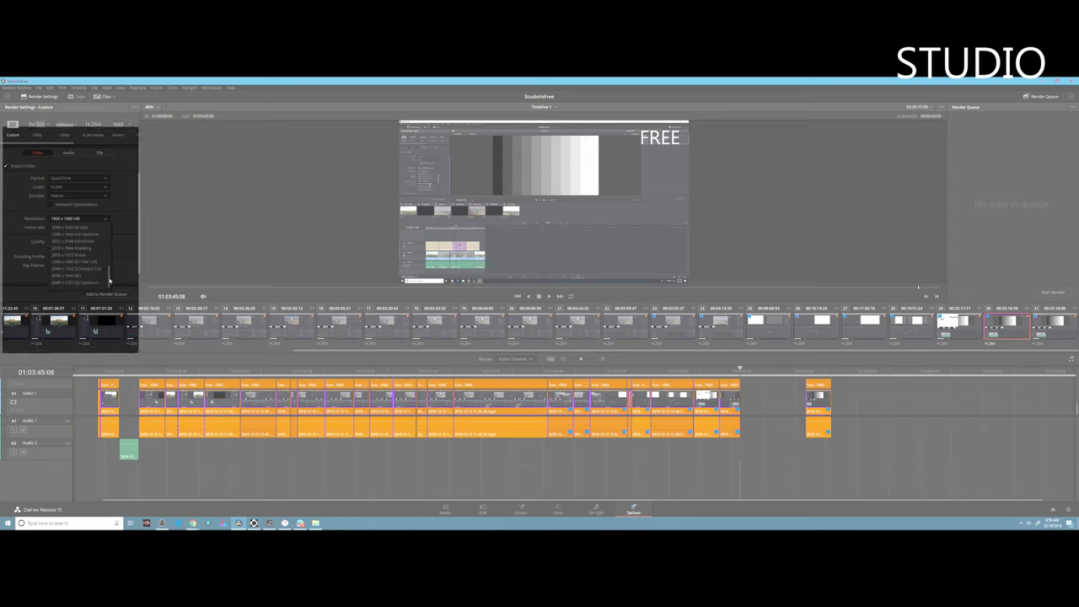
left_click(125, 213)
scroll(125, 213, "up", 2)
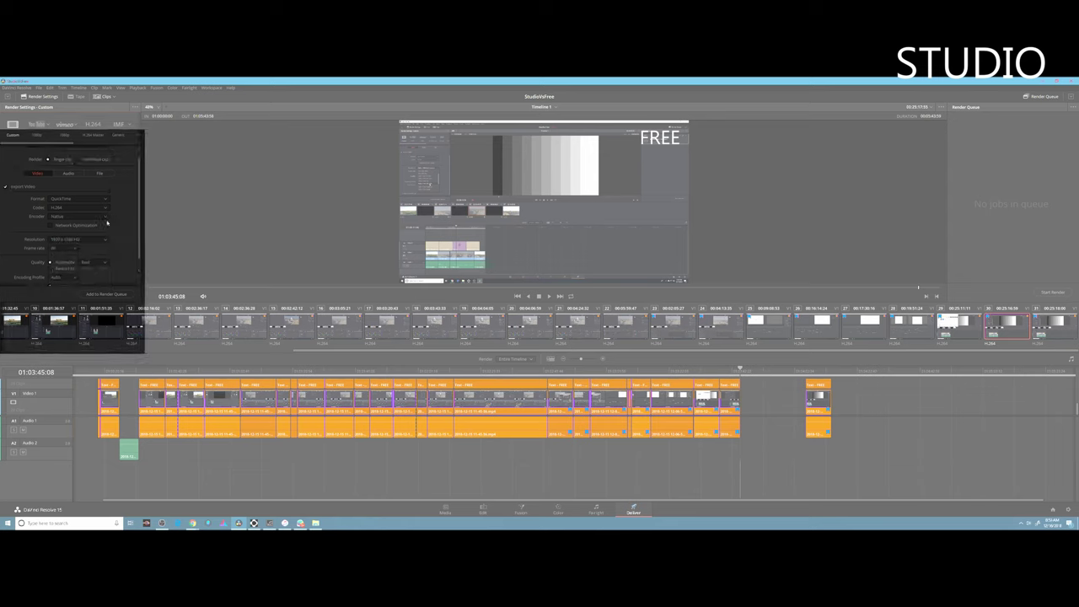
left_click(105, 216)
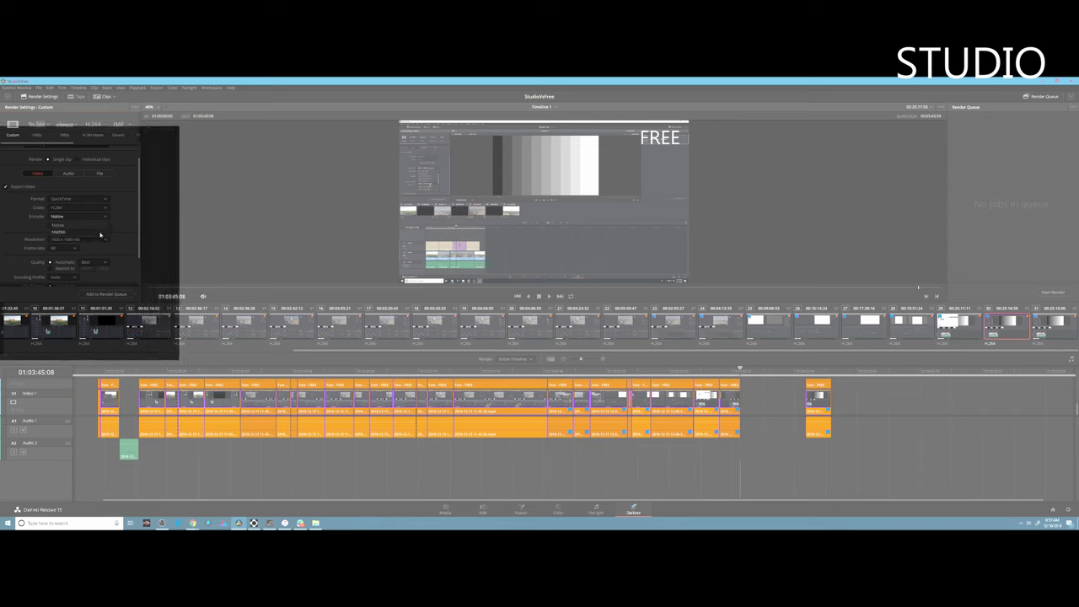
left_click(104, 226)
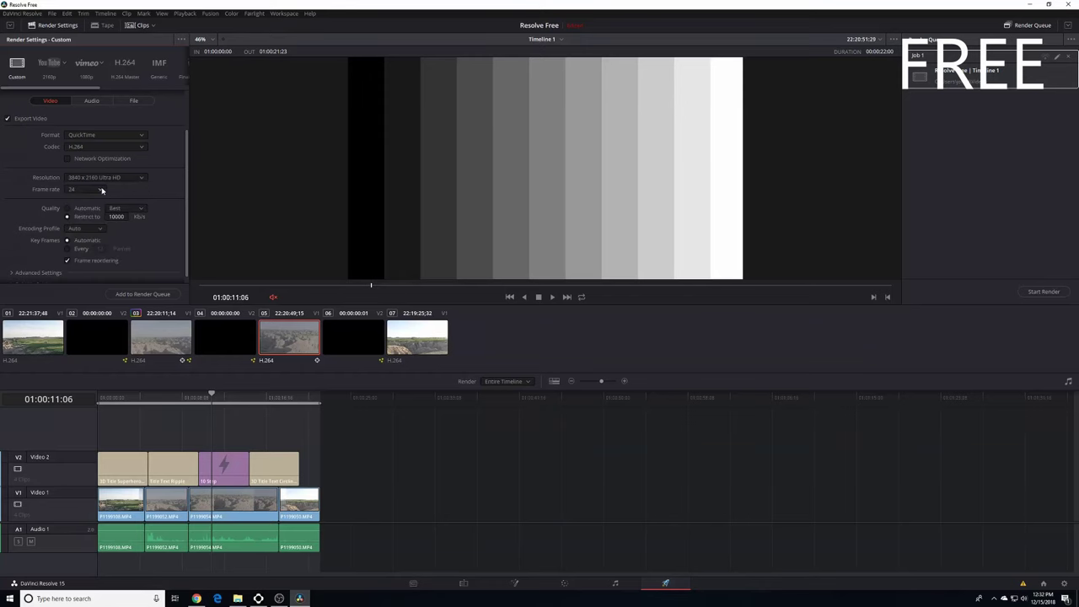
In Free, change the frame rate, keep 3840 x 2160 Ultra HD, and view the available codecs.
left_click(102, 190)
left_click(78, 219)
left_click(141, 177)
left_click(172, 173)
left_click(139, 147)
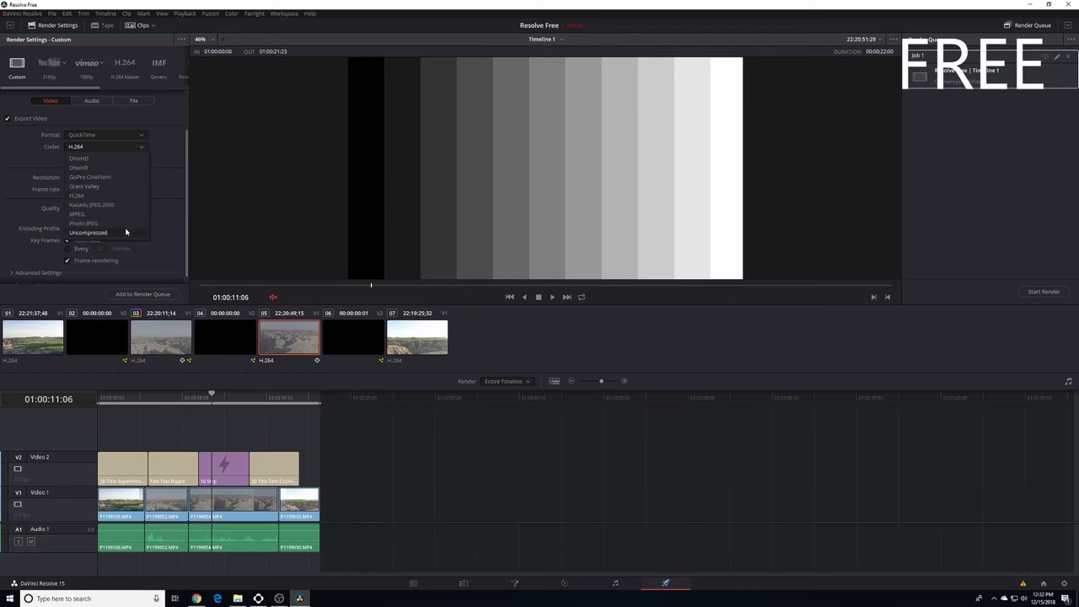